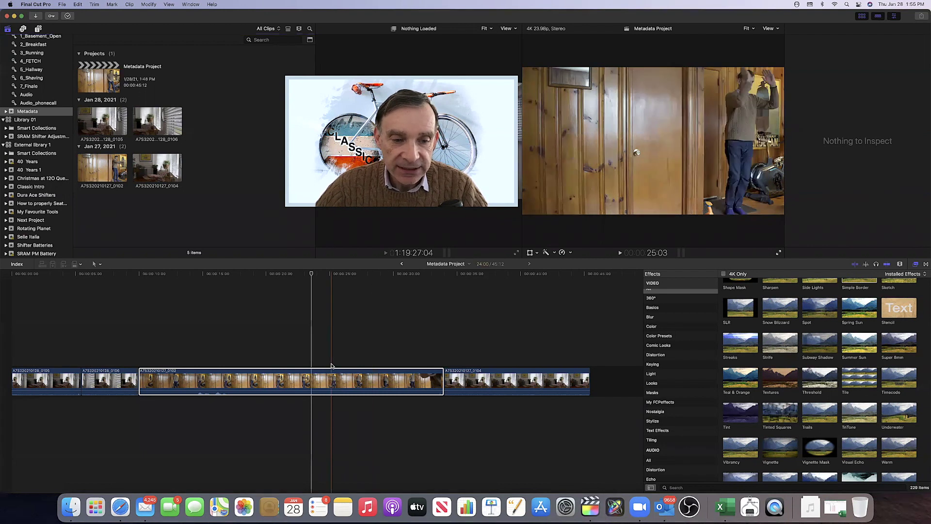
# - Select timeline clip A7S320210127_0102 so the Inspector shows its transform, crop and distort values
pyautogui.click(318, 384)
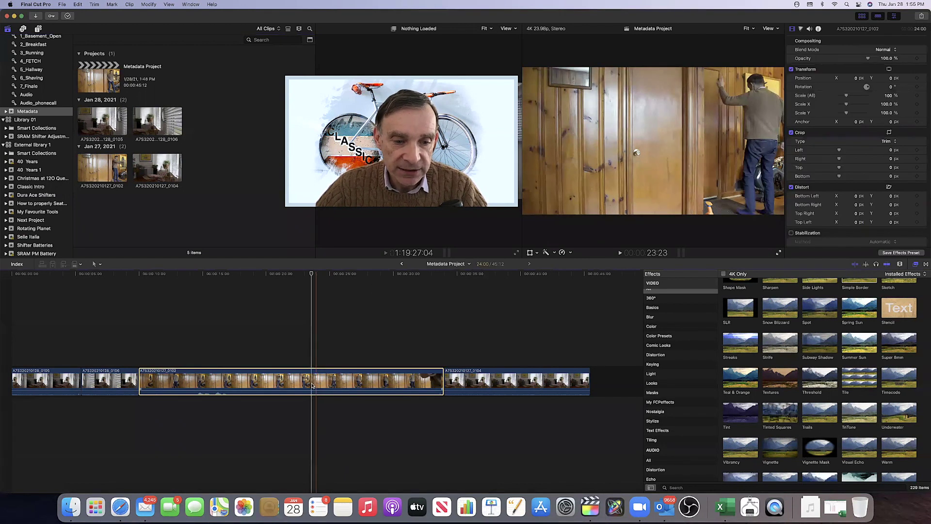
pyautogui.hscroll(-1, 314, 383)
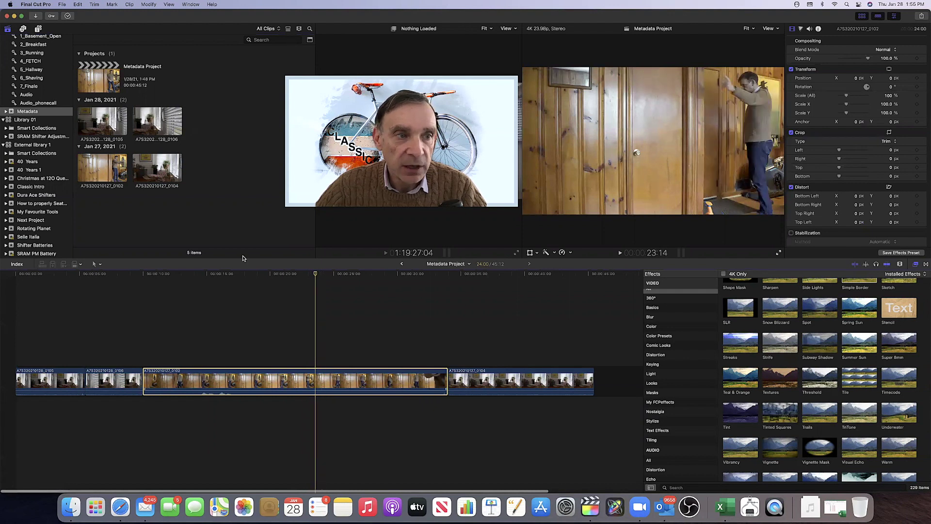
pyautogui.click(159, 168)
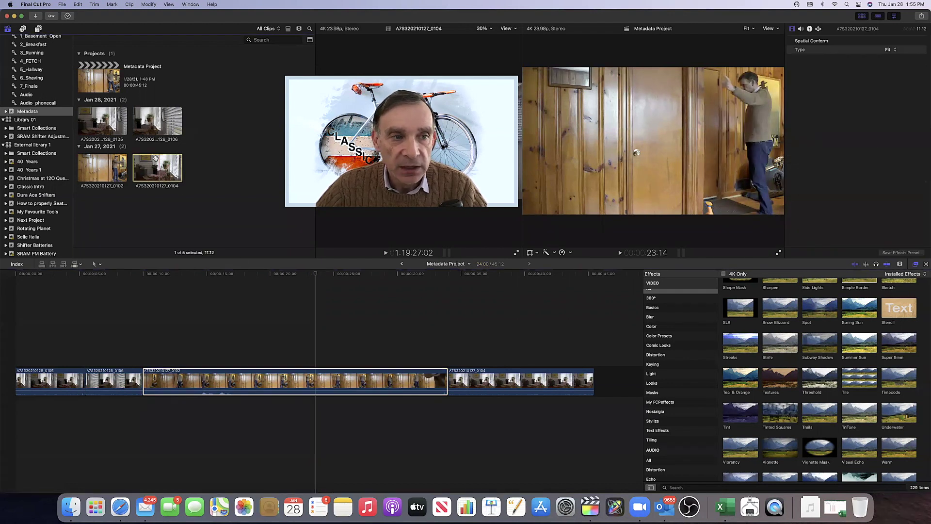
pyautogui.click(318, 380)
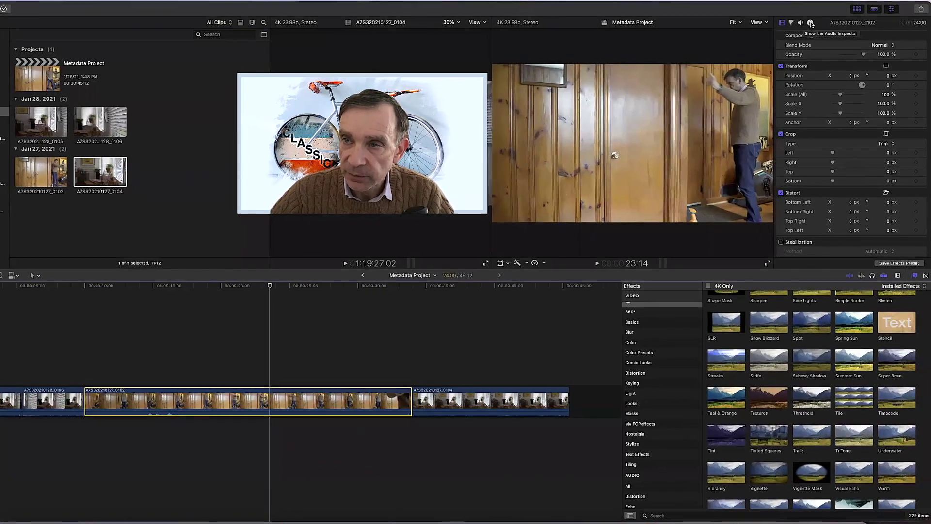
# - Show the clip's Basic info metadata in the Inspector and open the metadata-view list
pyautogui.click(811, 24)
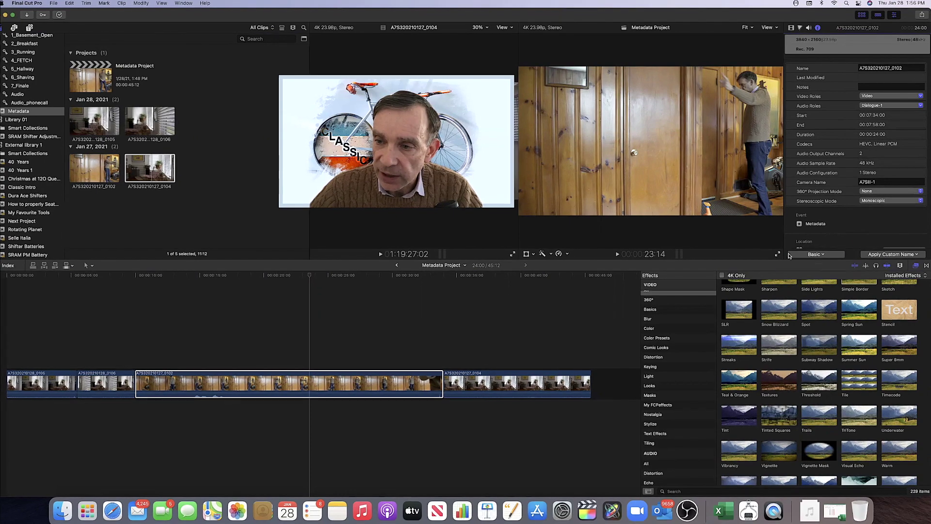
pyautogui.click(822, 259)
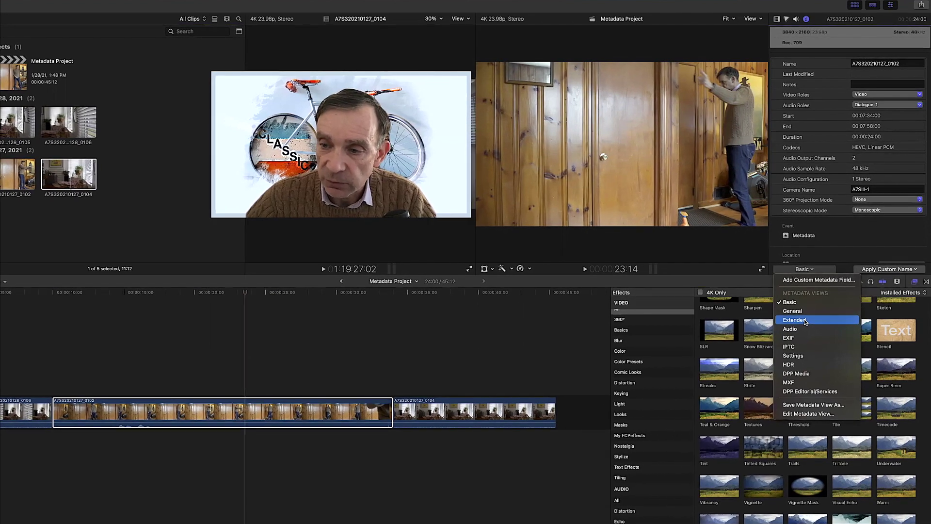
# - Switch the clip to the Extended view and review its reel, scene, take, camera ID and import-date fields
pyautogui.click(804, 322)
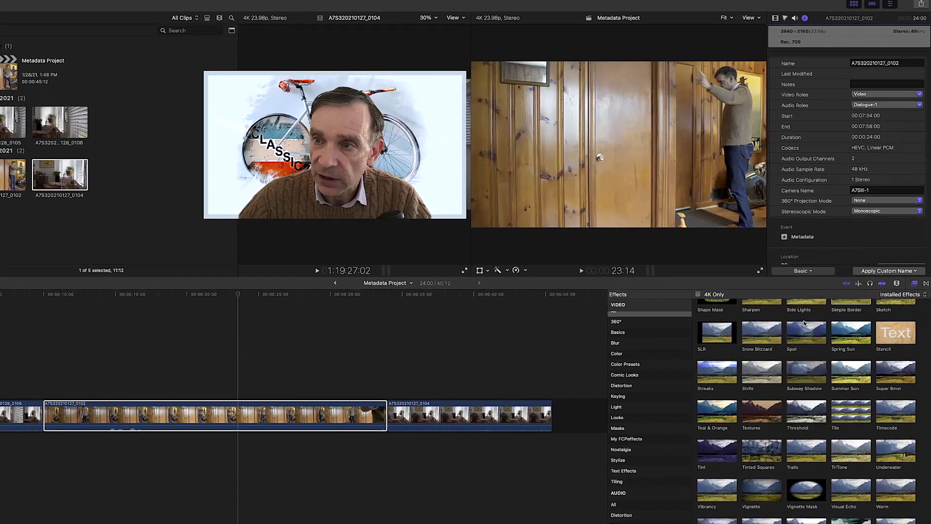
pyautogui.scroll(-5, 830, 197)
pyautogui.scroll(6, 829, 198)
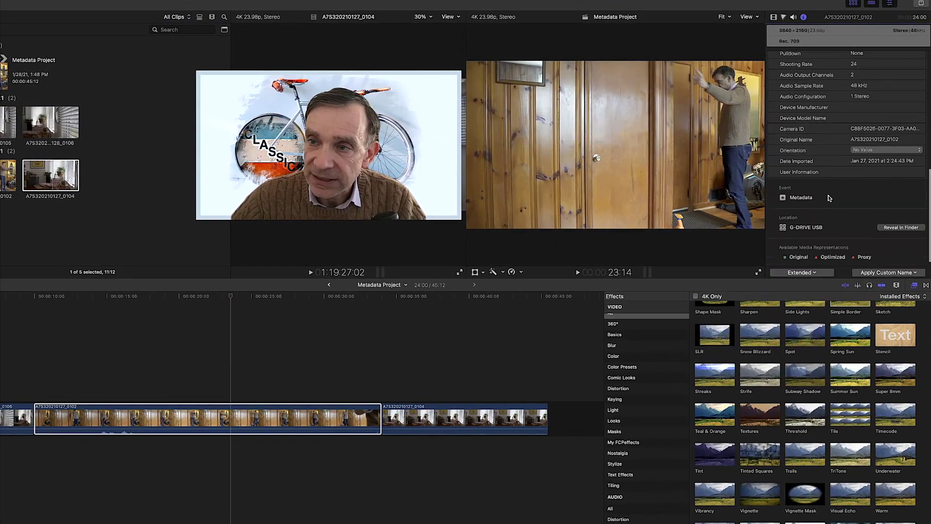
pyautogui.scroll(-6, 828, 177)
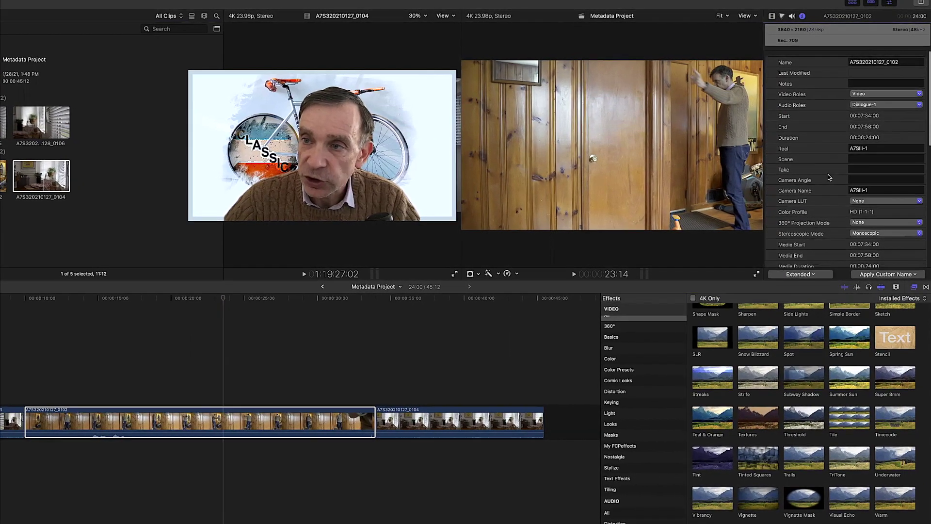
pyautogui.scroll(6, 829, 177)
pyautogui.scroll(-10, 828, 176)
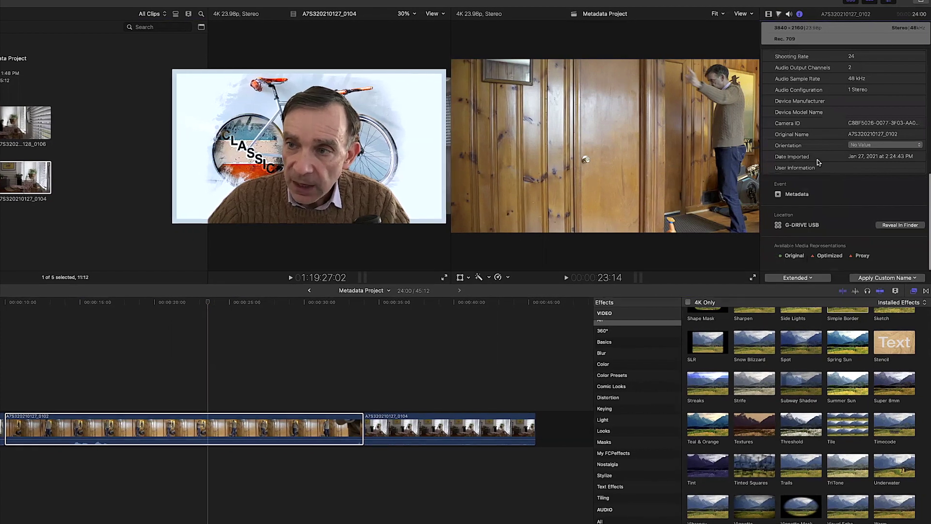
pyautogui.scroll(10, 825, 175)
pyautogui.scroll(-10, 816, 166)
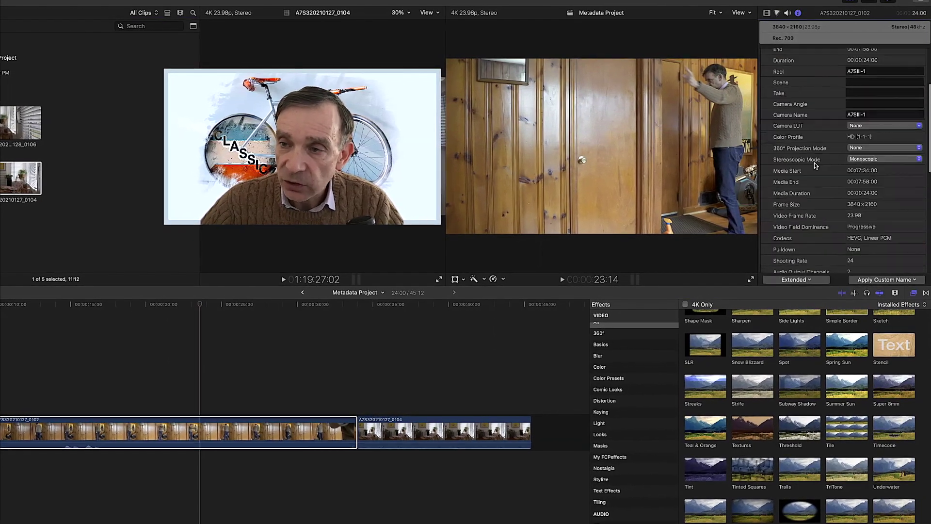
pyautogui.scroll(10, 814, 167)
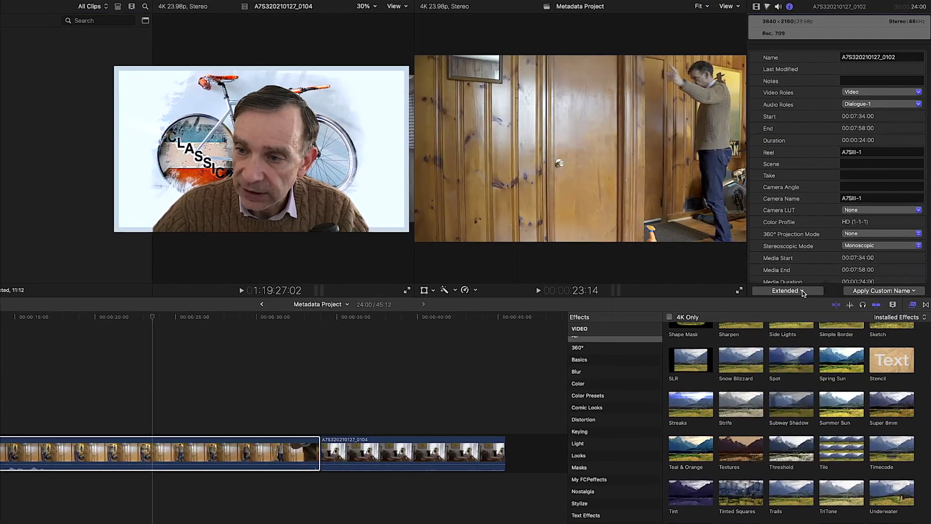
pyautogui.click(801, 291)
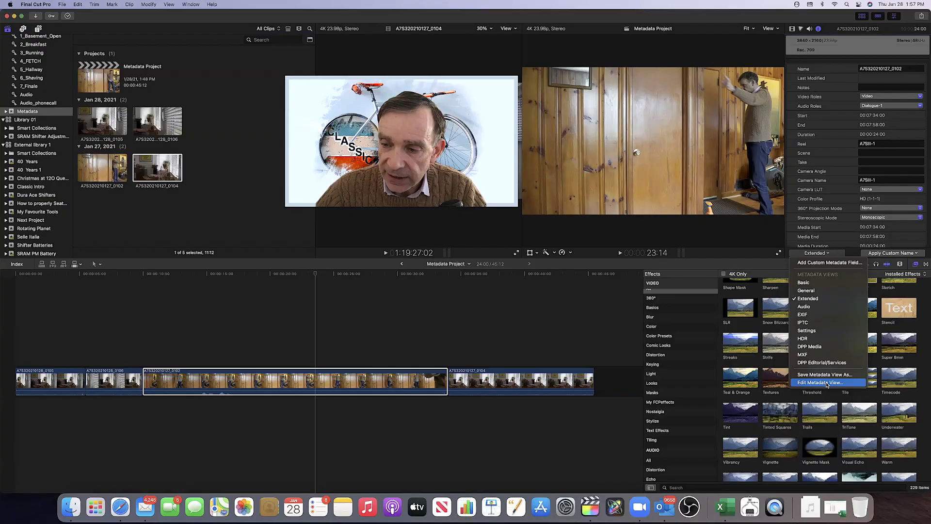
# - Open Edit Metadata View and browse the Extended view's properties, origins and descriptions
pyautogui.click(798, 464)
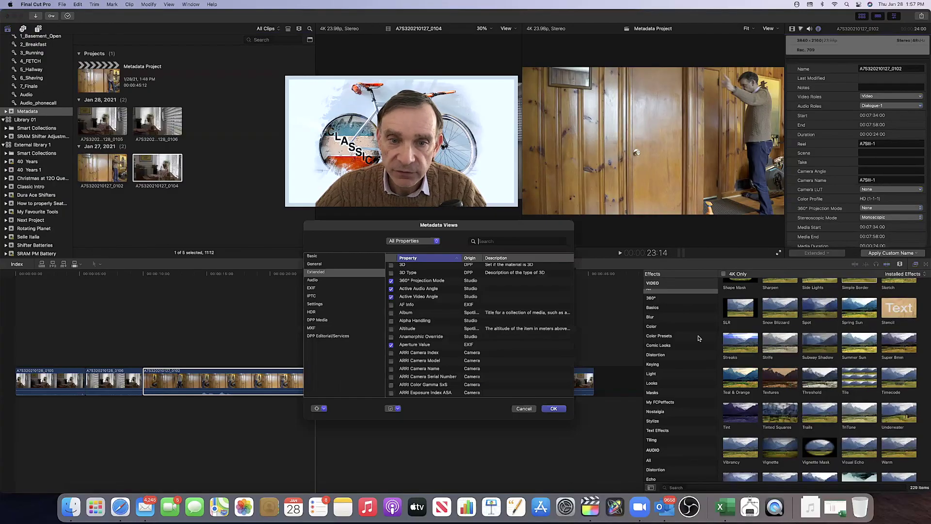
pyautogui.moveTo(479, 229); pyautogui.dragTo(460, 228)
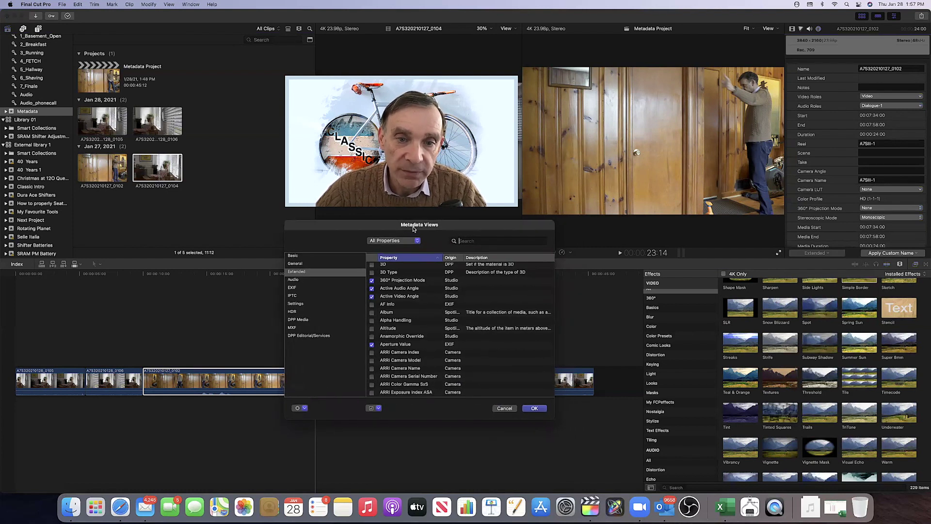
pyautogui.scroll(1, 417, 287)
pyautogui.scroll(-15, 417, 312)
pyautogui.scroll(-20, 418, 312)
pyautogui.scroll(20, 418, 311)
pyautogui.scroll(20, 419, 311)
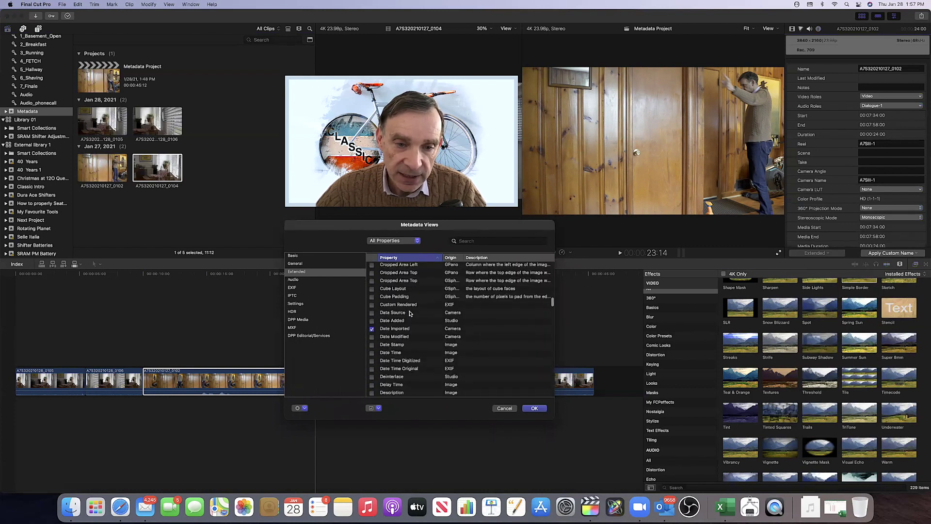
pyautogui.scroll(20, 410, 312)
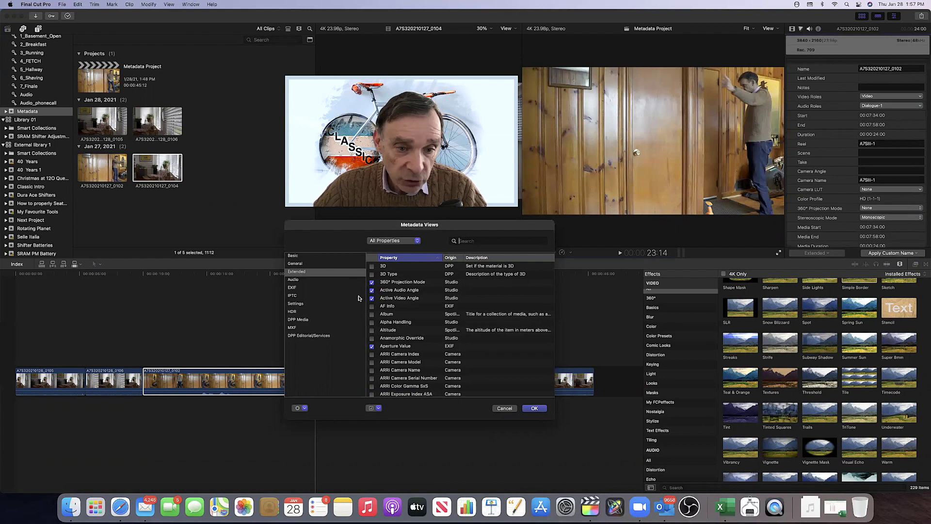
pyautogui.scroll(-3, 392, 312)
pyautogui.scroll(3, 392, 312)
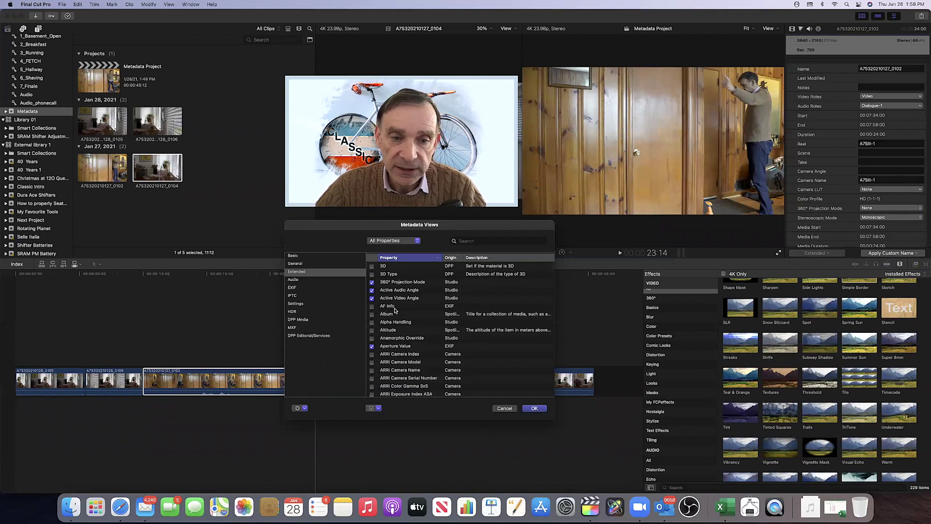
pyautogui.scroll(-1, 396, 310)
pyautogui.scroll(1, 393, 306)
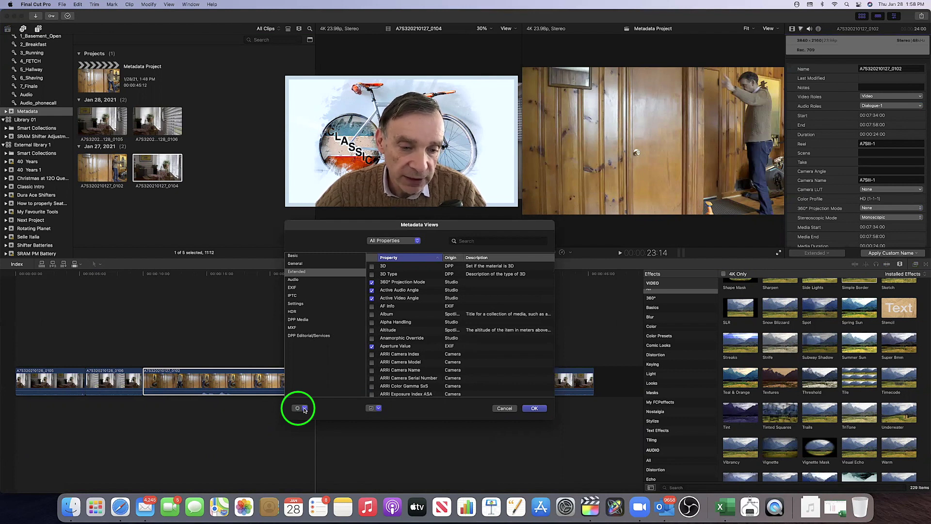
# - Add a new metadata view named 'My Metadata' from the gear menu
pyautogui.click(304, 408)
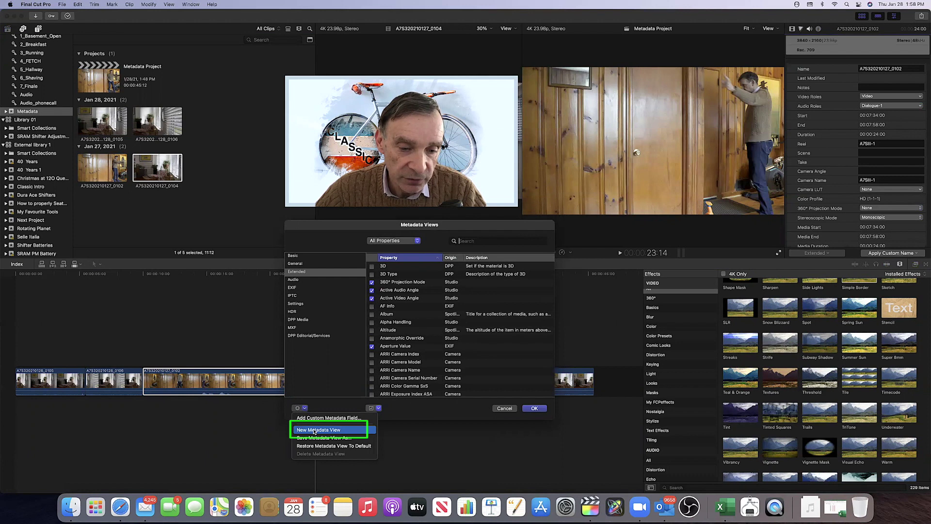
pyautogui.click(314, 431)
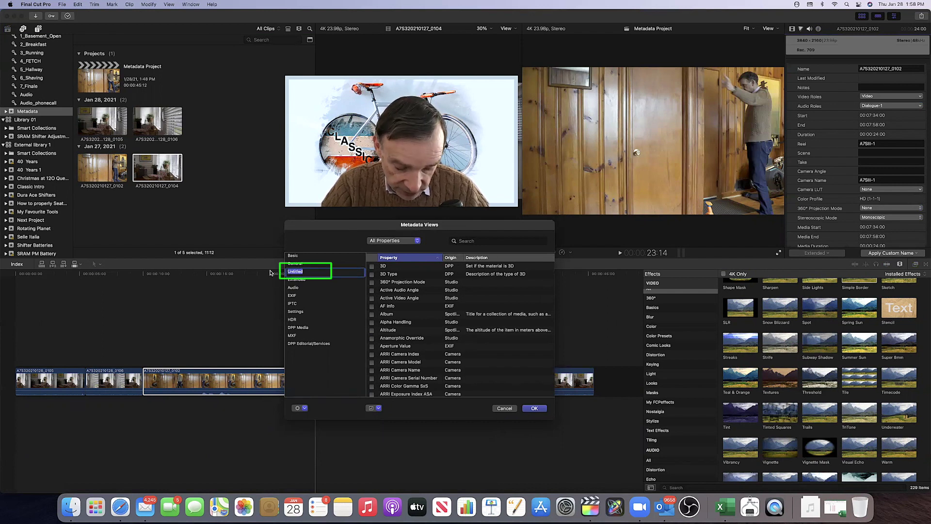
pyautogui.write('My Metad')
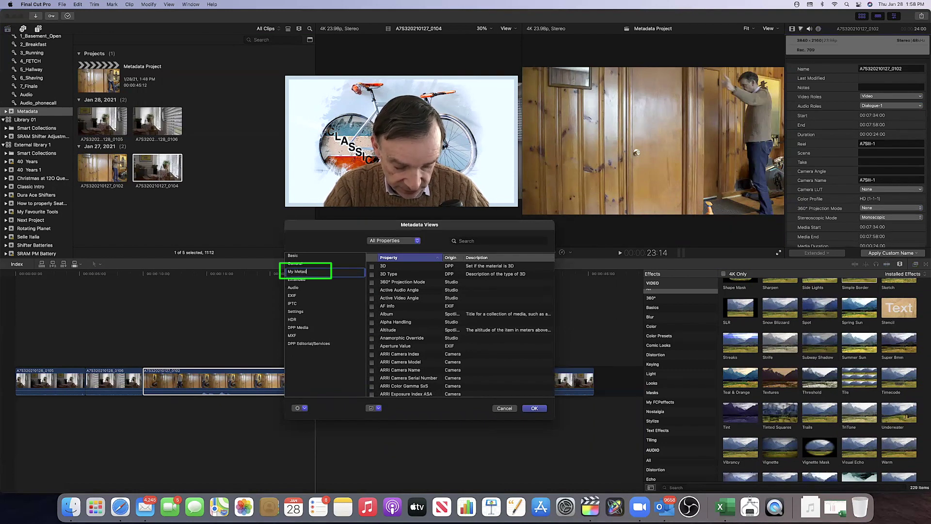
pyautogui.write('ata')
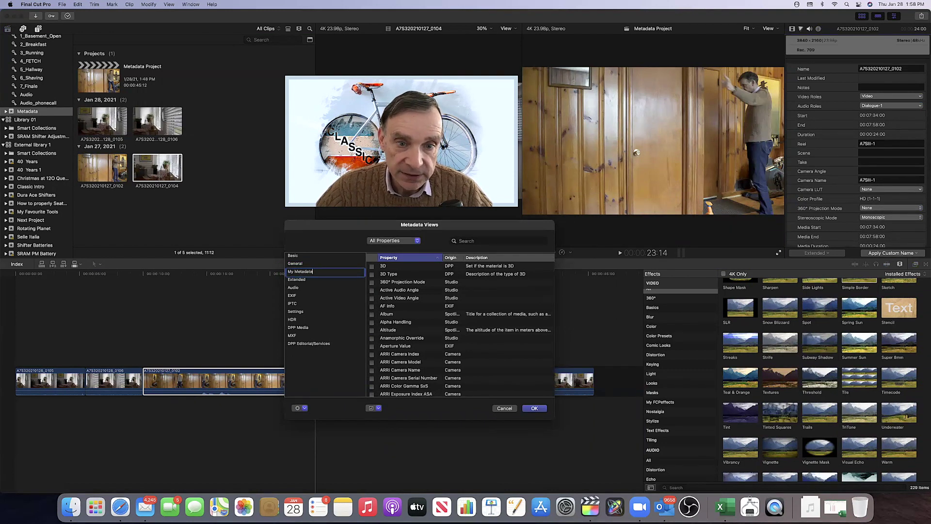
pyautogui.scroll(1, 378, 275)
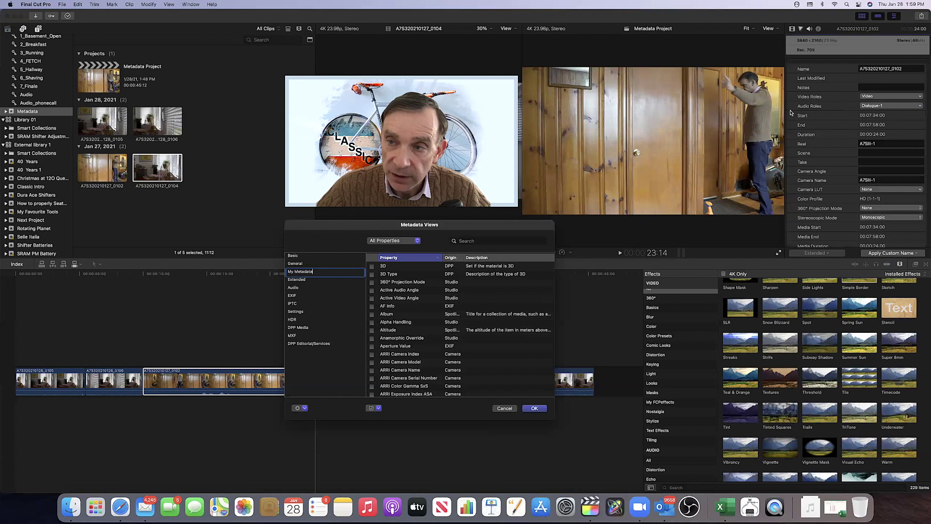
# - Cancel the Metadata Views editor without saving and bring up the File menu
pyautogui.click(505, 409)
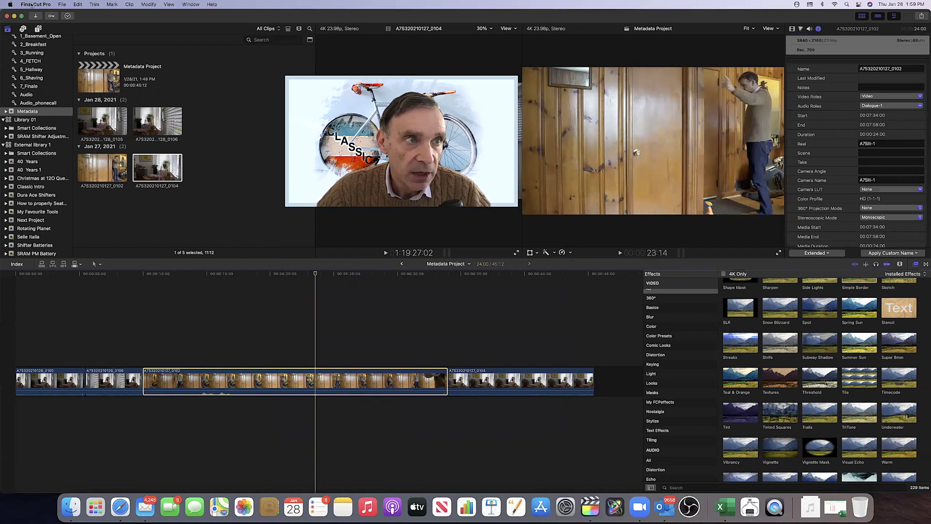
pyautogui.click(61, 4)
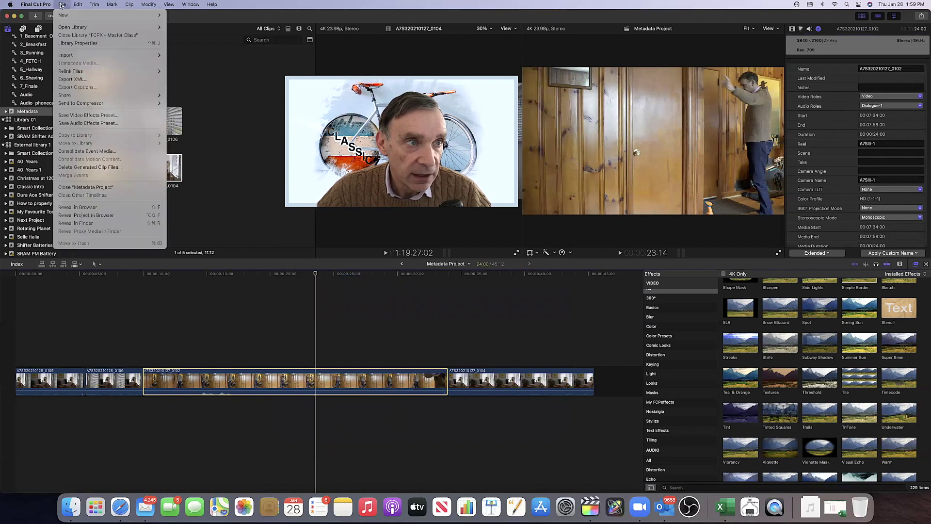
# - Start an XML export named 'Metadata Project File' with Downloads as the destination
pyautogui.click(73, 79)
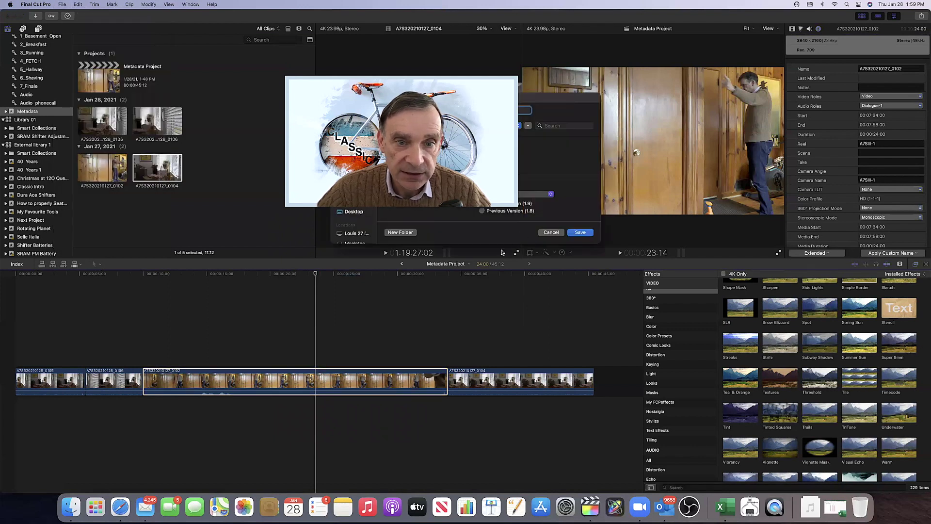
pyautogui.moveTo(541, 98)
pyautogui.mouseDown()
pyautogui.moveTo(537, 143)
pyautogui.moveTo(481, 261)
pyautogui.moveTo(494, 281)
pyautogui.mouseUp()
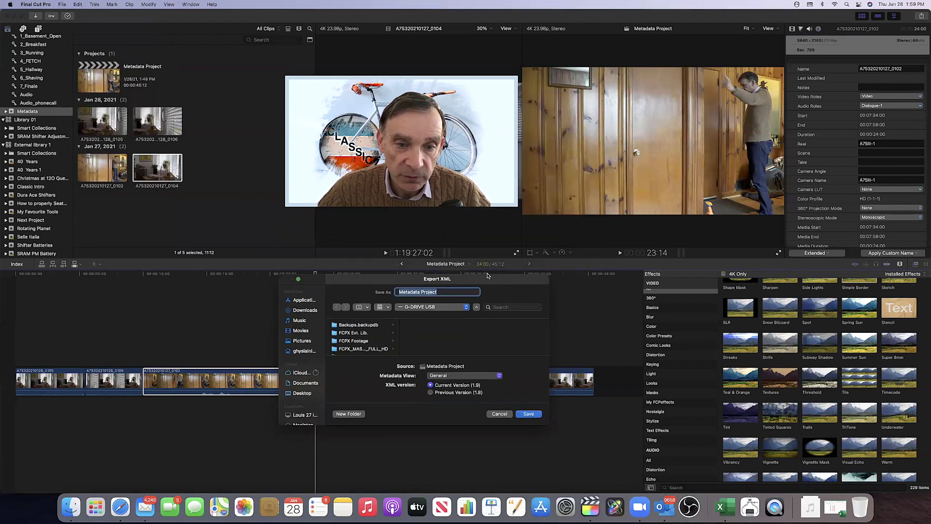
pyautogui.click(445, 292)
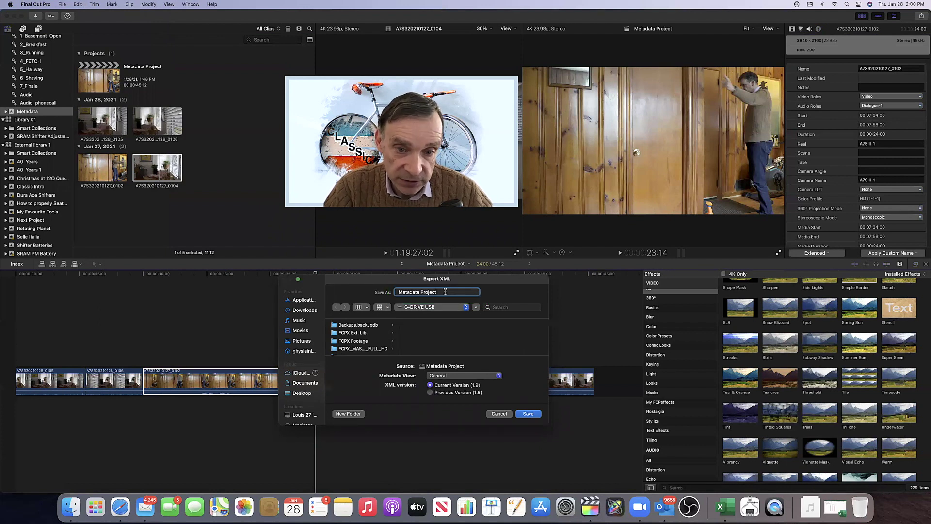
pyautogui.write('File')
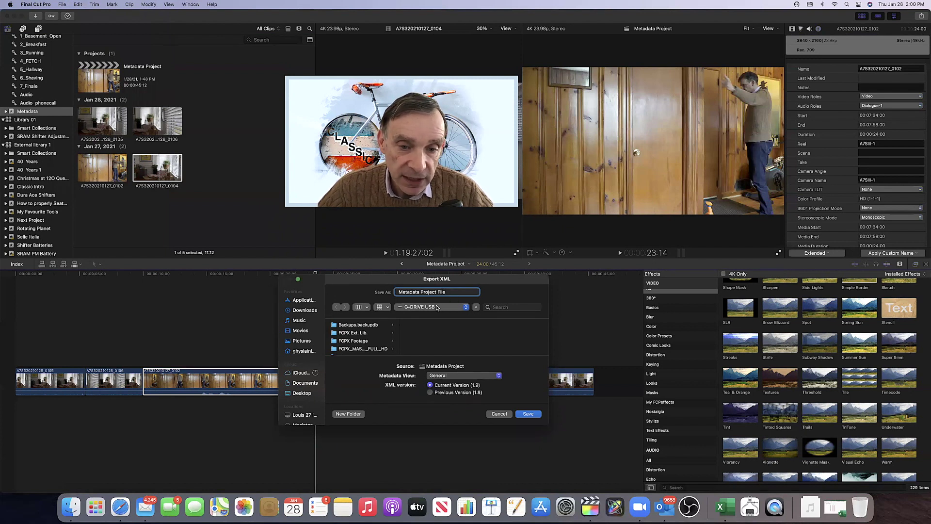
pyautogui.click(301, 311)
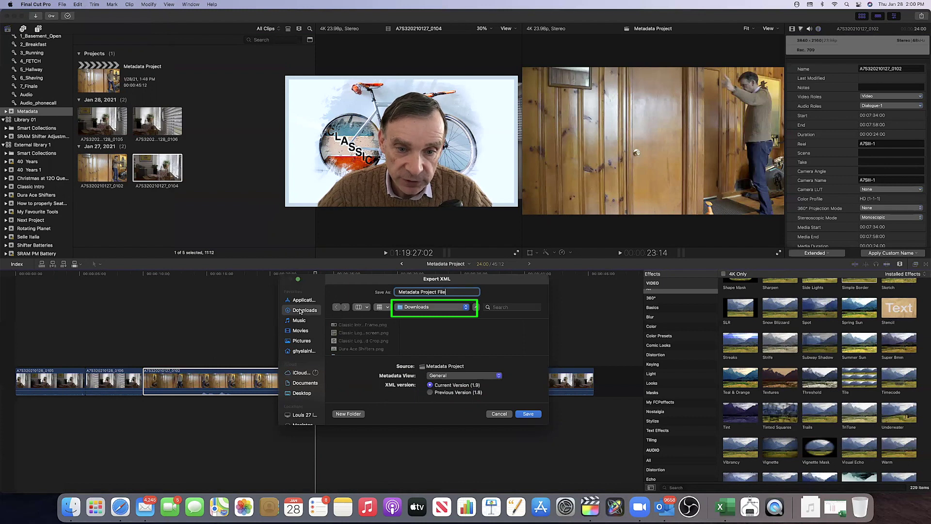
# - Set the export's Metadata View to Extended and save the XML
pyautogui.click(500, 376)
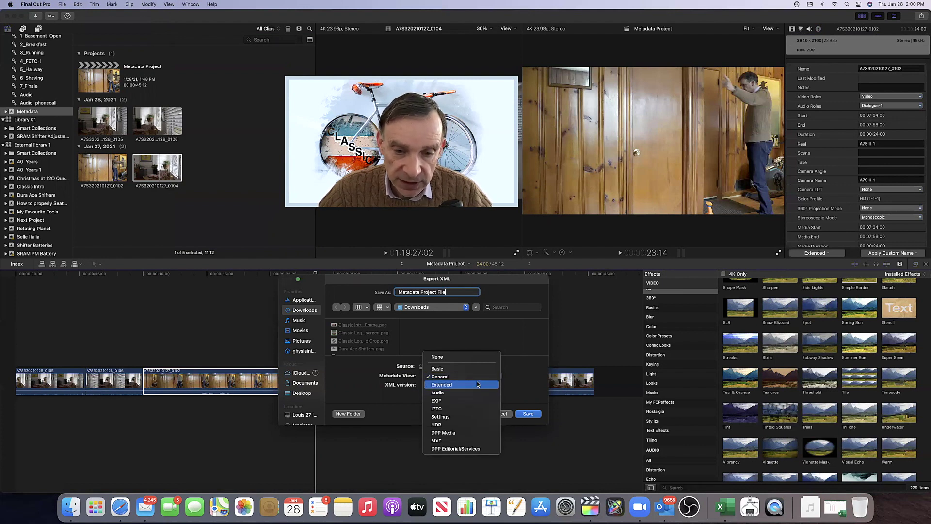
pyautogui.click(466, 370)
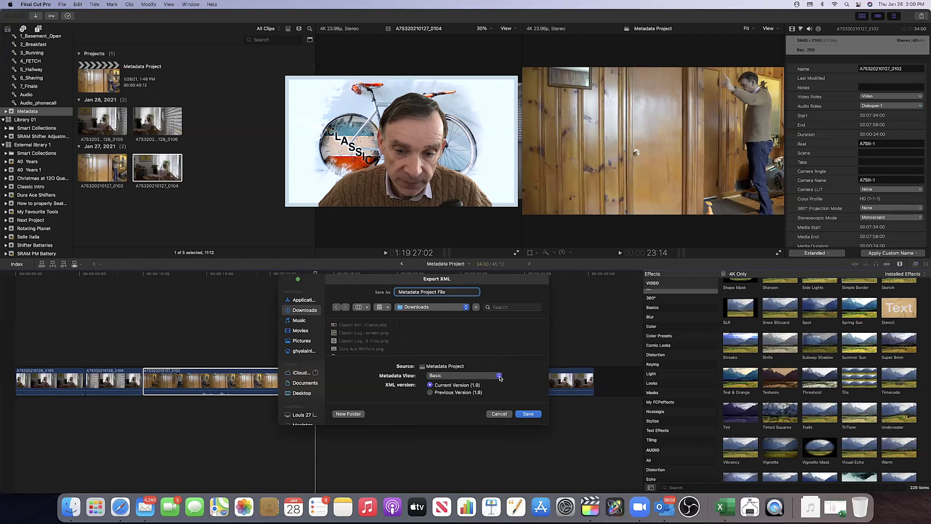
pyautogui.click(464, 379)
pyautogui.click(468, 393)
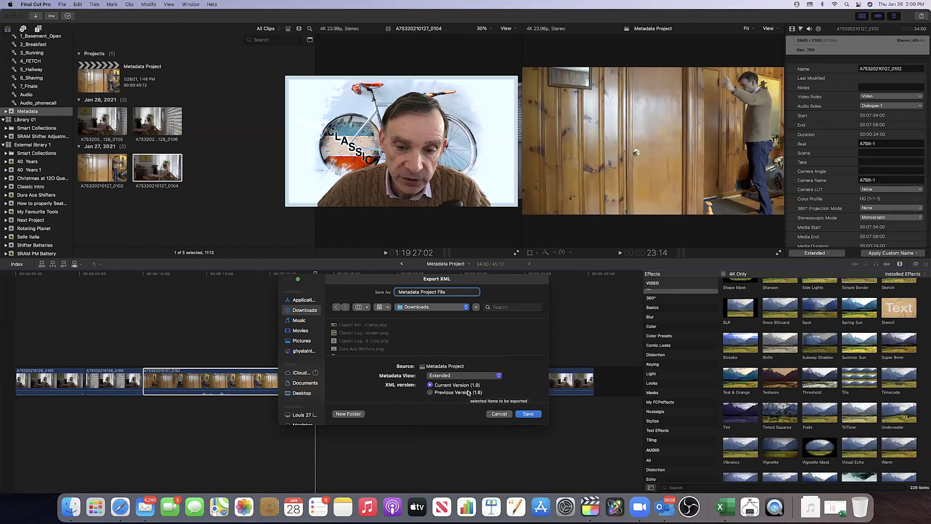
pyautogui.click(486, 376)
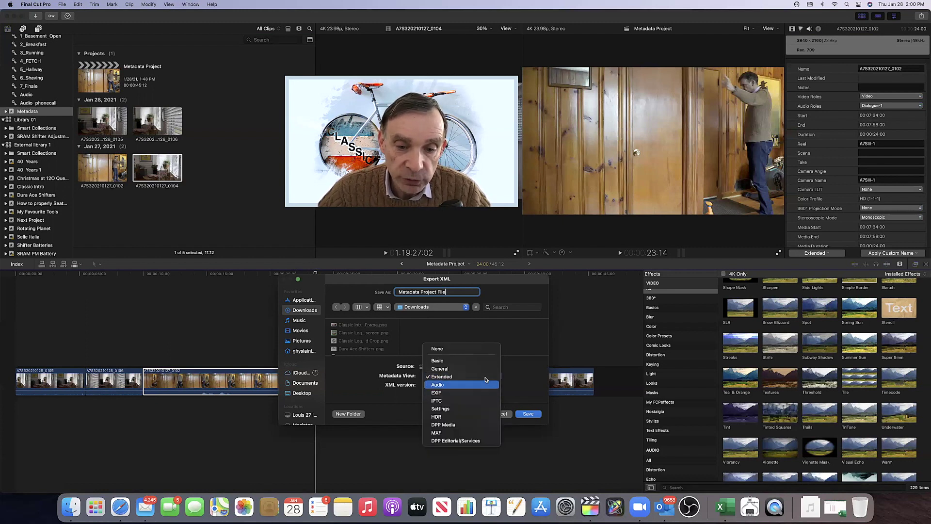
pyautogui.click(485, 376)
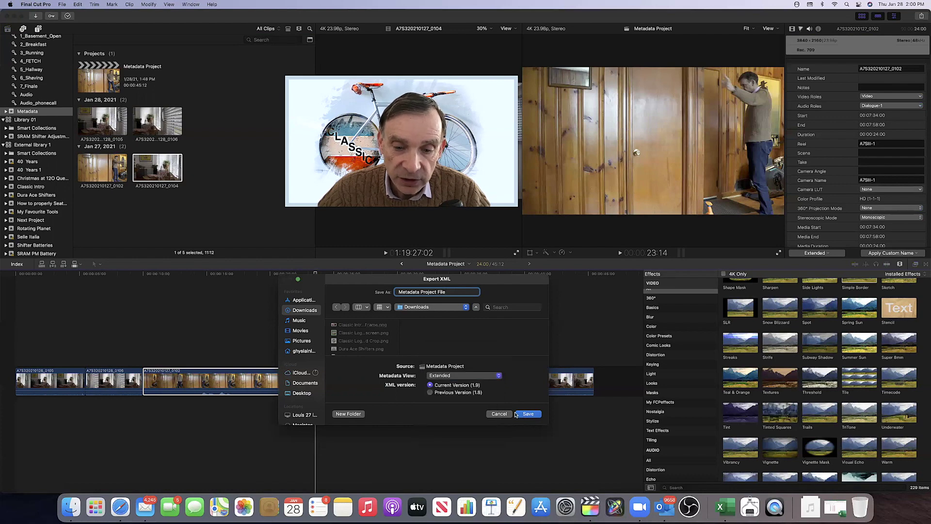
pyautogui.click(500, 413)
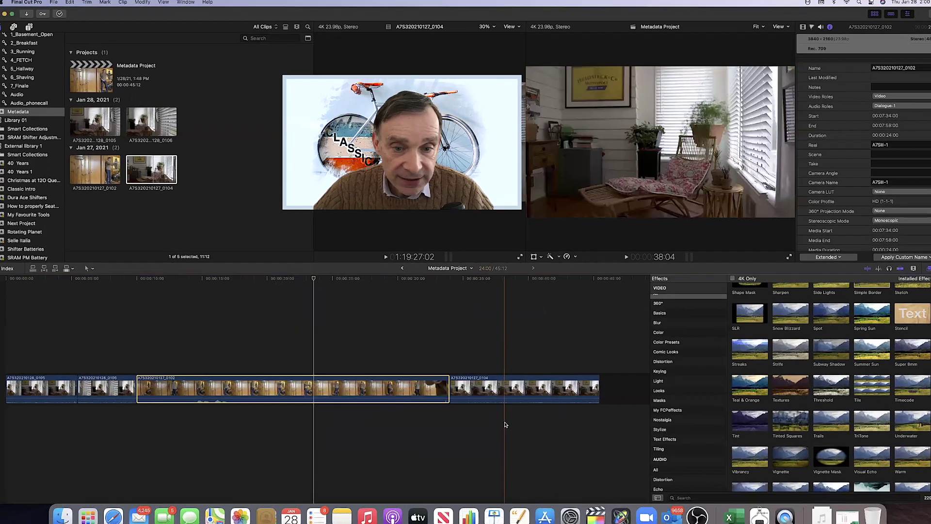